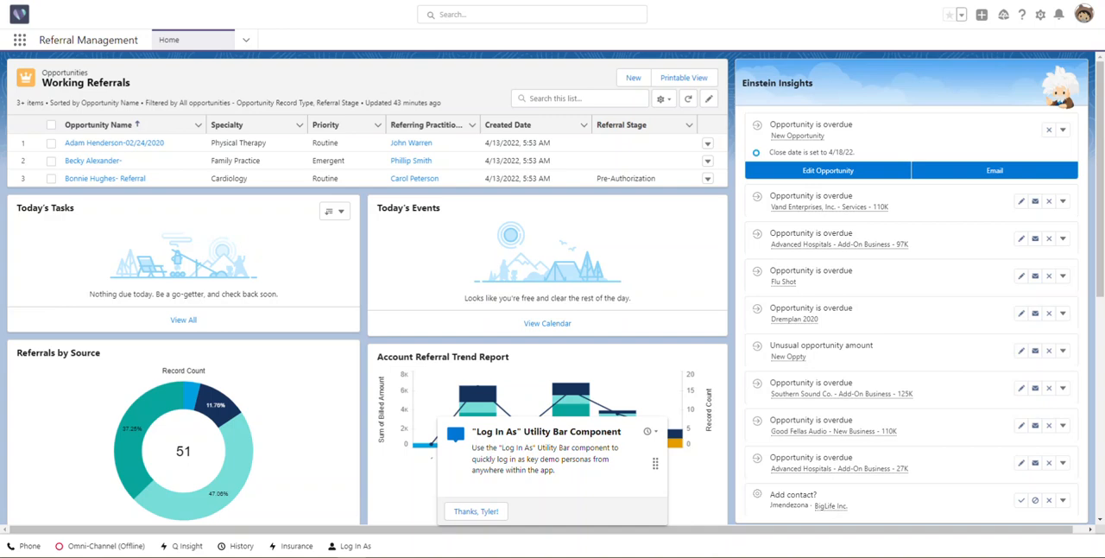
{"action": "scroll", "coordinate": [697, 309], "scroll_direction": "down", "scroll_amount": 5}
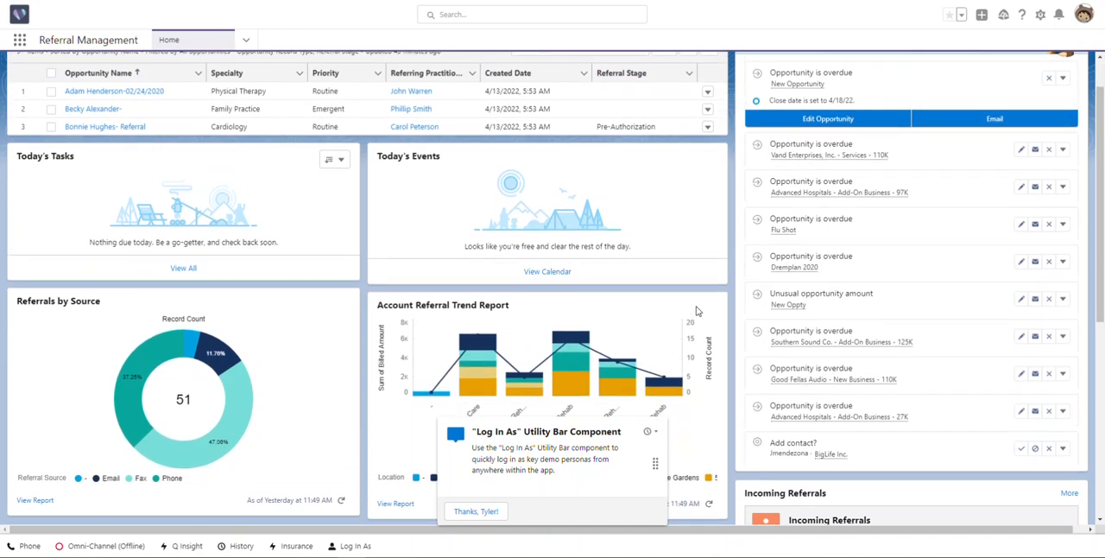
{"action": "scroll", "coordinate": [698, 309], "scroll_direction": "down", "scroll_amount": 3}
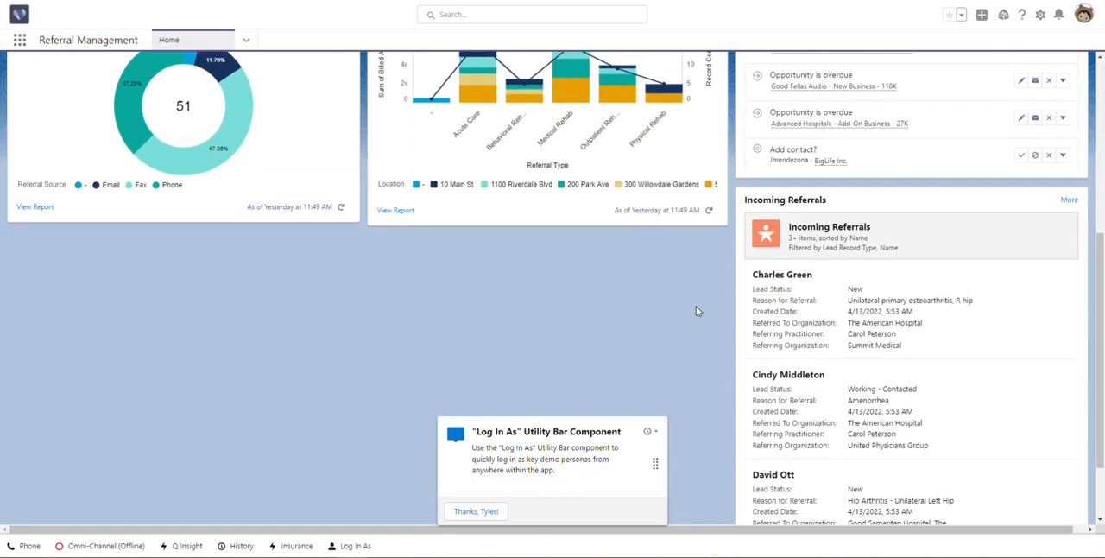
{"action": "scroll", "coordinate": [696, 306], "scroll_direction": "up", "scroll_amount": 8}
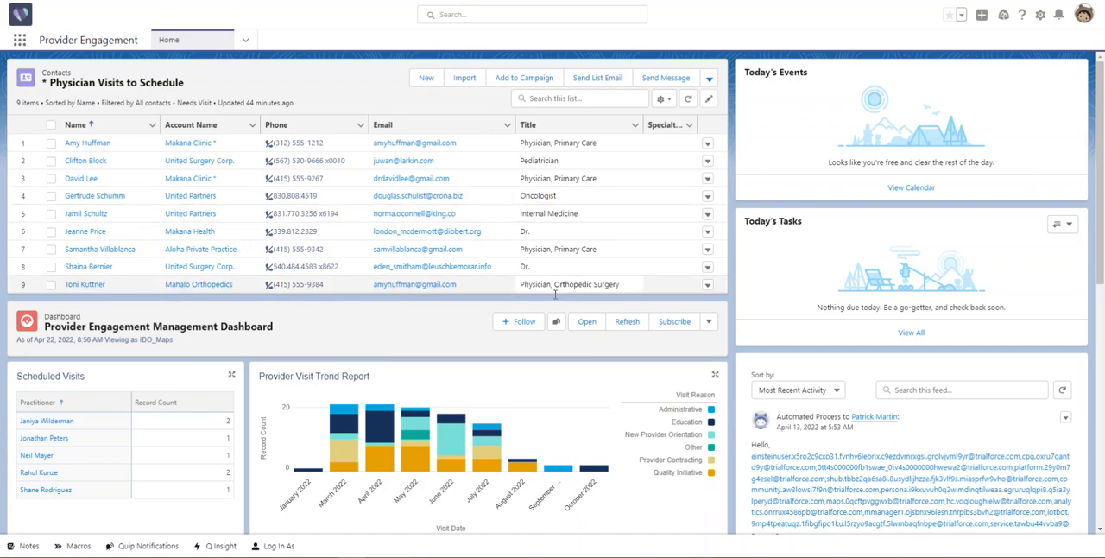
{"action": "scroll", "coordinate": [407, 343], "scroll_direction": "down", "scroll_amount": 3}
{"action": "scroll", "coordinate": [405, 342], "scroll_direction": "down", "scroll_amount": 5}
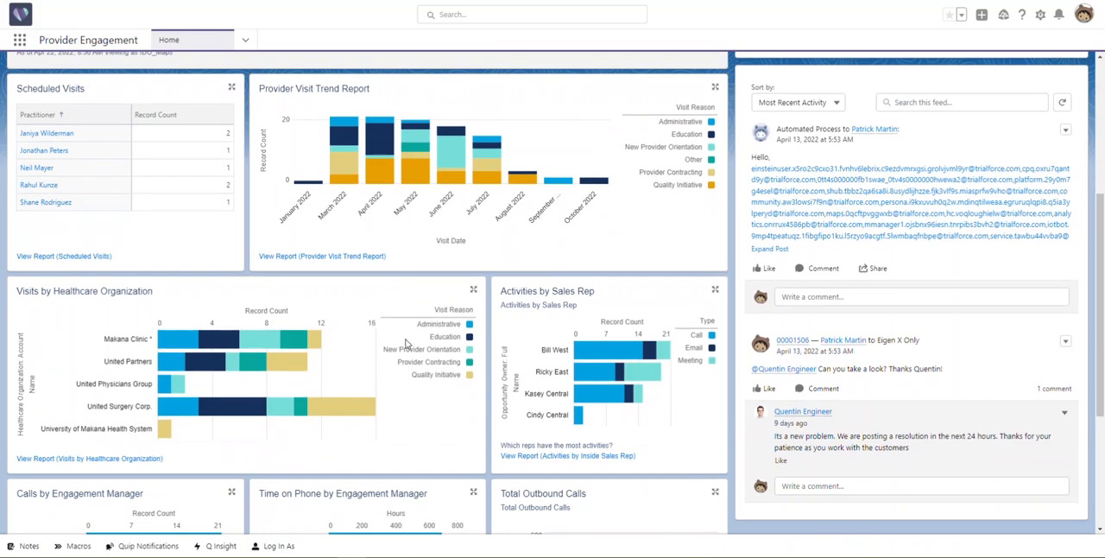
{"action": "scroll", "coordinate": [405, 343], "scroll_direction": "down", "scroll_amount": 1}
{"action": "scroll", "coordinate": [406, 344], "scroll_direction": "down", "scroll_amount": 2}
{"action": "scroll", "coordinate": [407, 343], "scroll_direction": "down", "scroll_amount": 3}
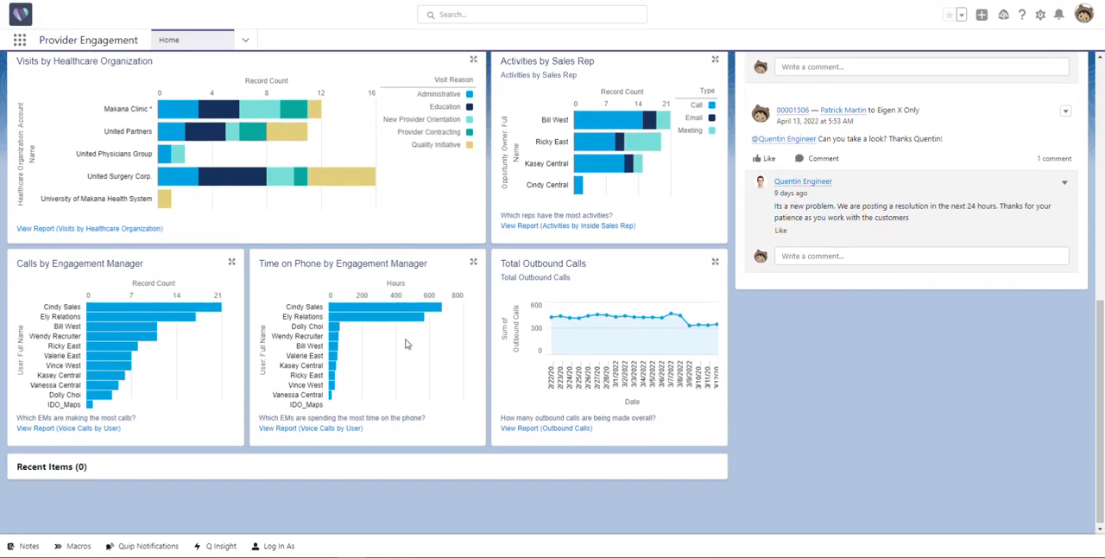
{"action": "scroll", "coordinate": [406, 344], "scroll_direction": "up", "scroll_amount": 3}
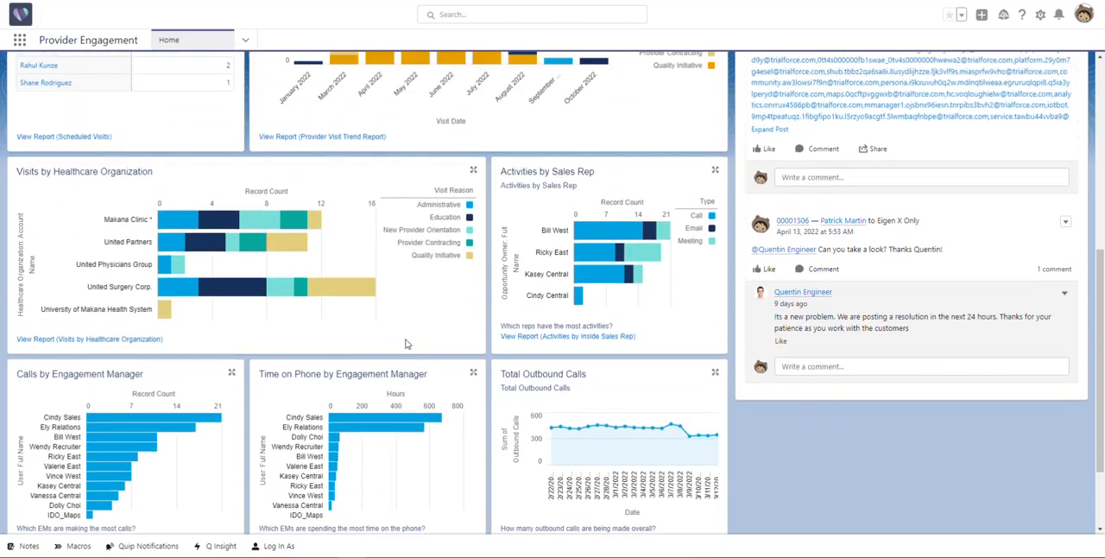
{"action": "scroll", "coordinate": [406, 343], "scroll_direction": "up", "scroll_amount": 4}
{"action": "scroll", "coordinate": [406, 344], "scroll_direction": "up", "scroll_amount": 2}
{"action": "scroll", "coordinate": [406, 344], "scroll_direction": "up", "scroll_amount": 3}
{"action": "scroll", "coordinate": [405, 344], "scroll_direction": "up", "scroll_amount": 2}
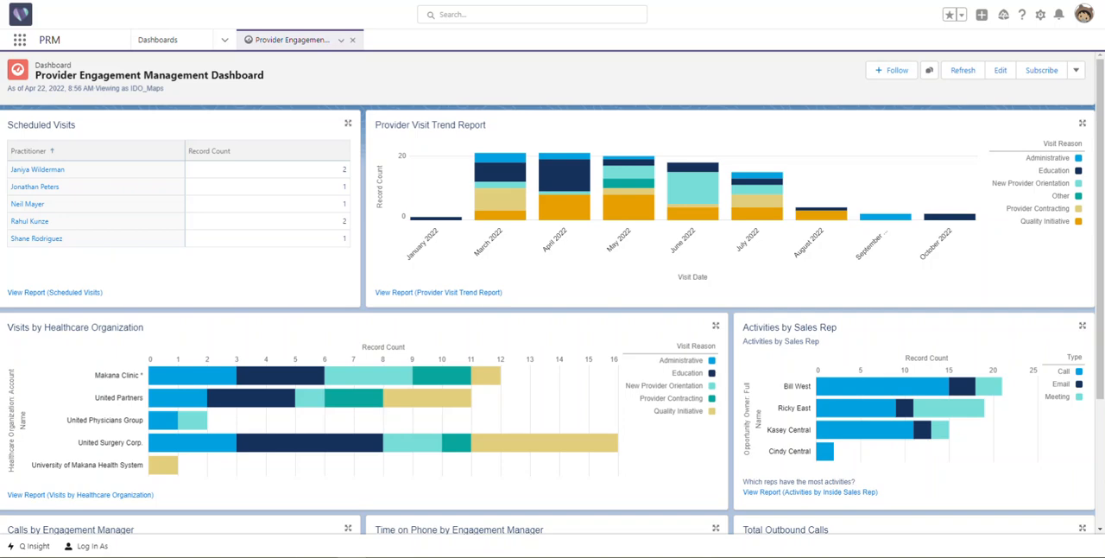
{"action": "scroll", "coordinate": [585, 327], "scroll_direction": "down", "scroll_amount": 3}
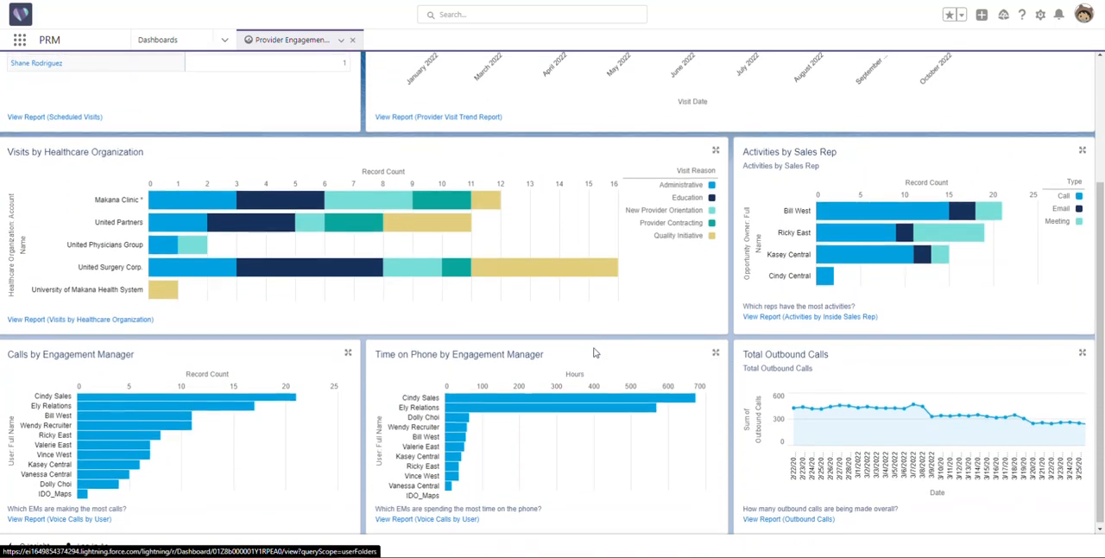
{"action": "scroll", "coordinate": [595, 352], "scroll_direction": "up", "scroll_amount": 2}
{"action": "scroll", "coordinate": [594, 352], "scroll_direction": "up", "scroll_amount": 1}
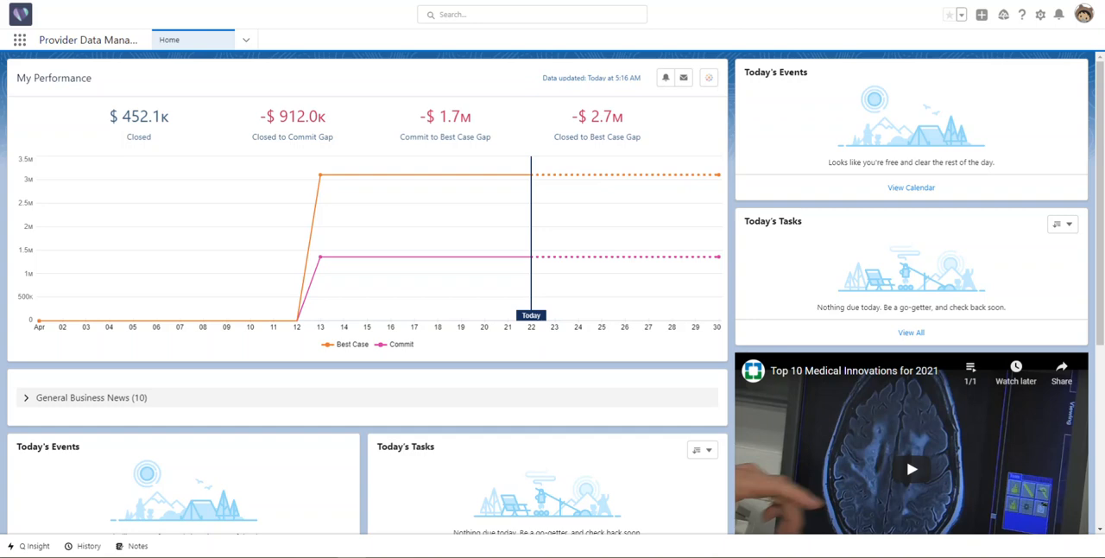
{"action": "mouse_move", "coordinate": [371, 242]}
{"action": "scroll", "coordinate": [455, 362], "scroll_direction": "down", "scroll_amount": 5}
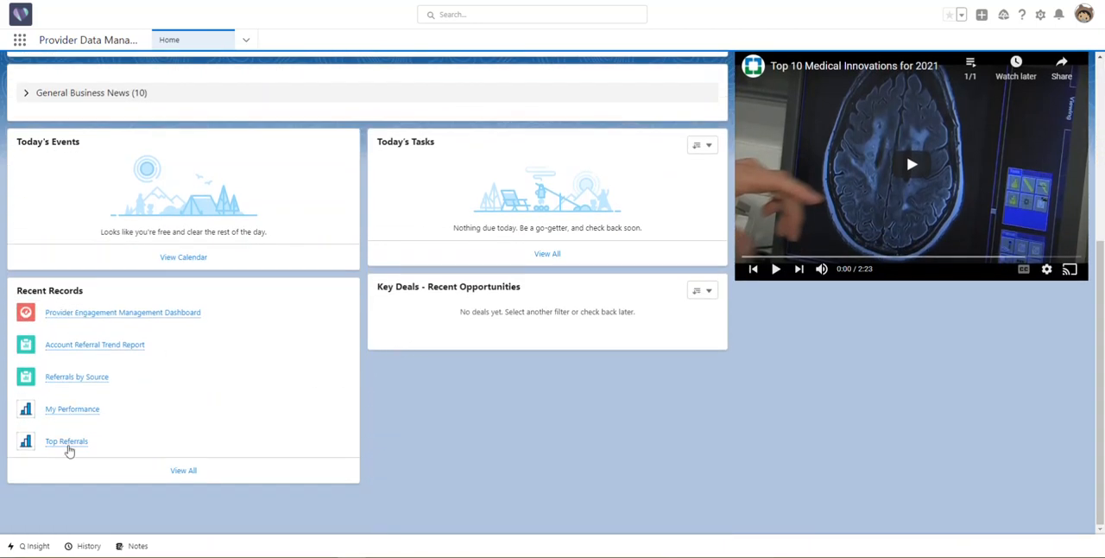
{"action": "mouse_move", "coordinate": [67, 442]}
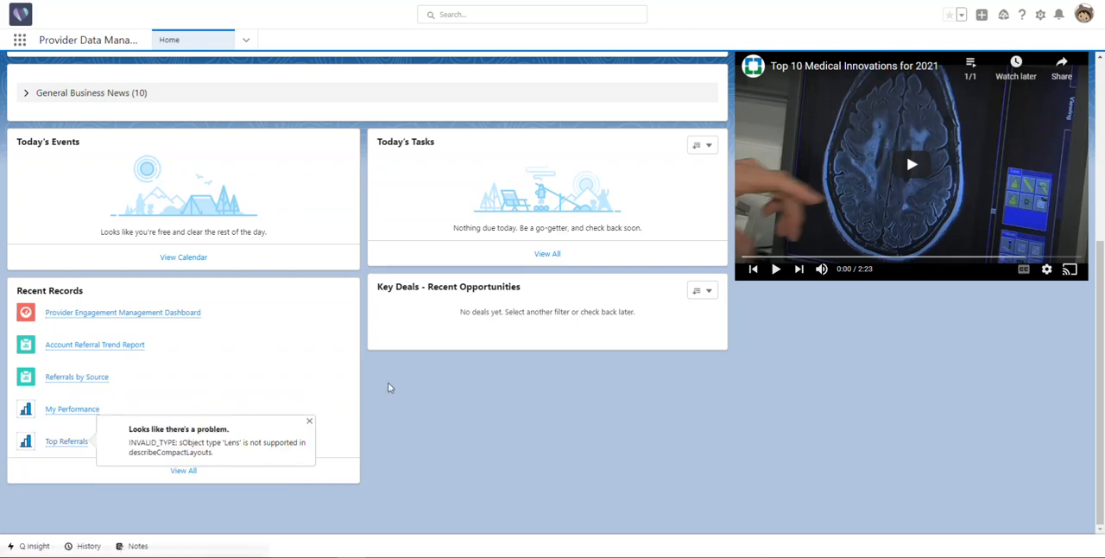
{"action": "scroll", "coordinate": [387, 380], "scroll_direction": "up", "scroll_amount": 5}
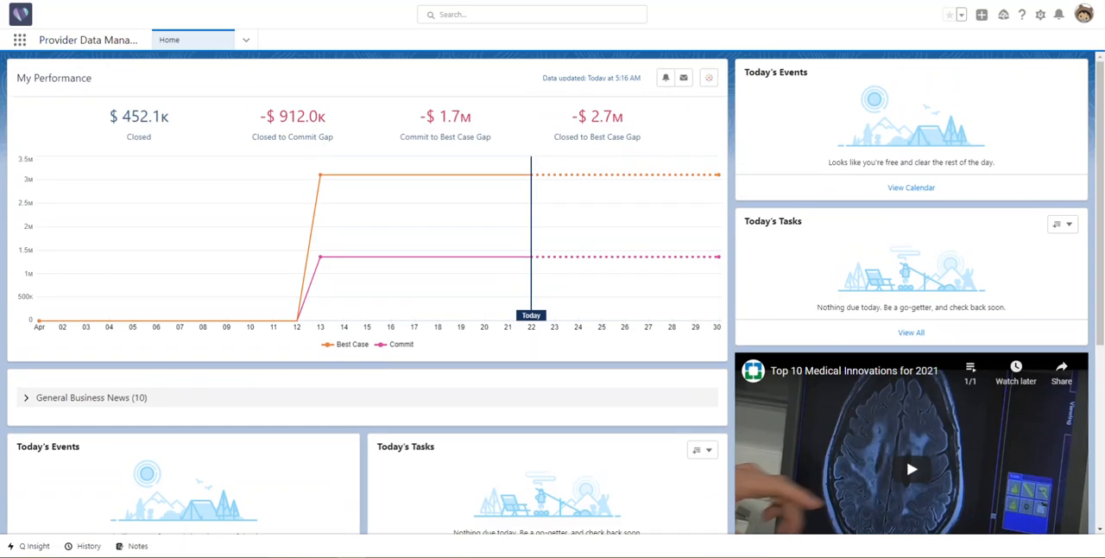